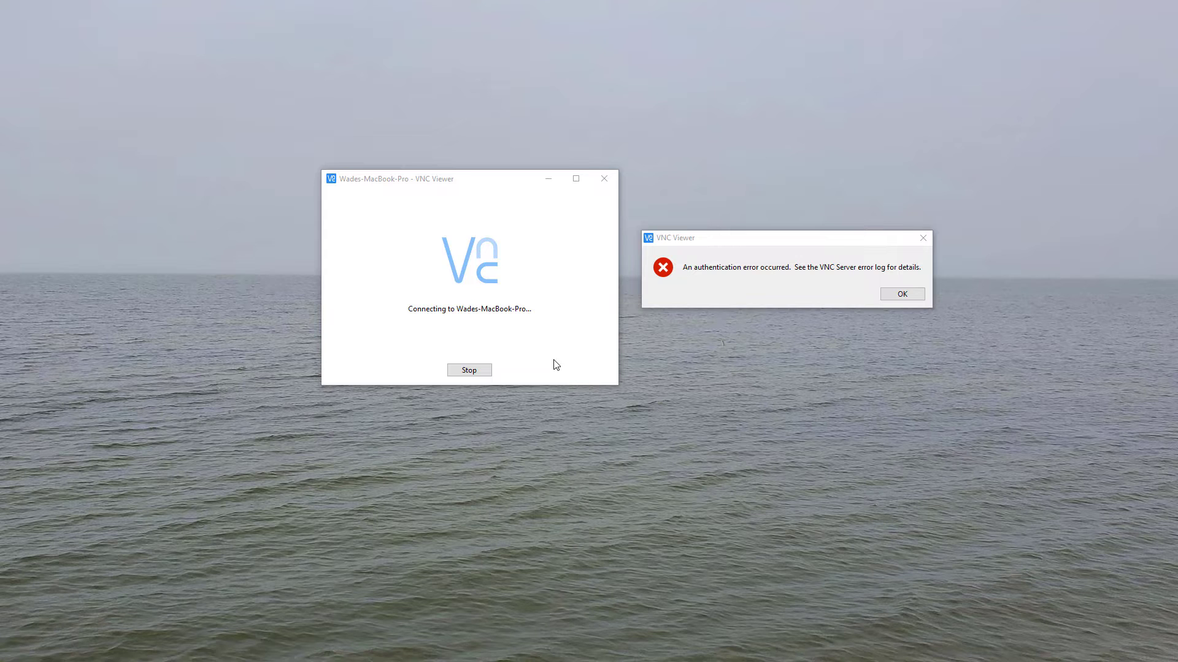
- Dismiss the VNC authentication error and stop the stalled connection attempt
{"action": "key", "text": "Return"}
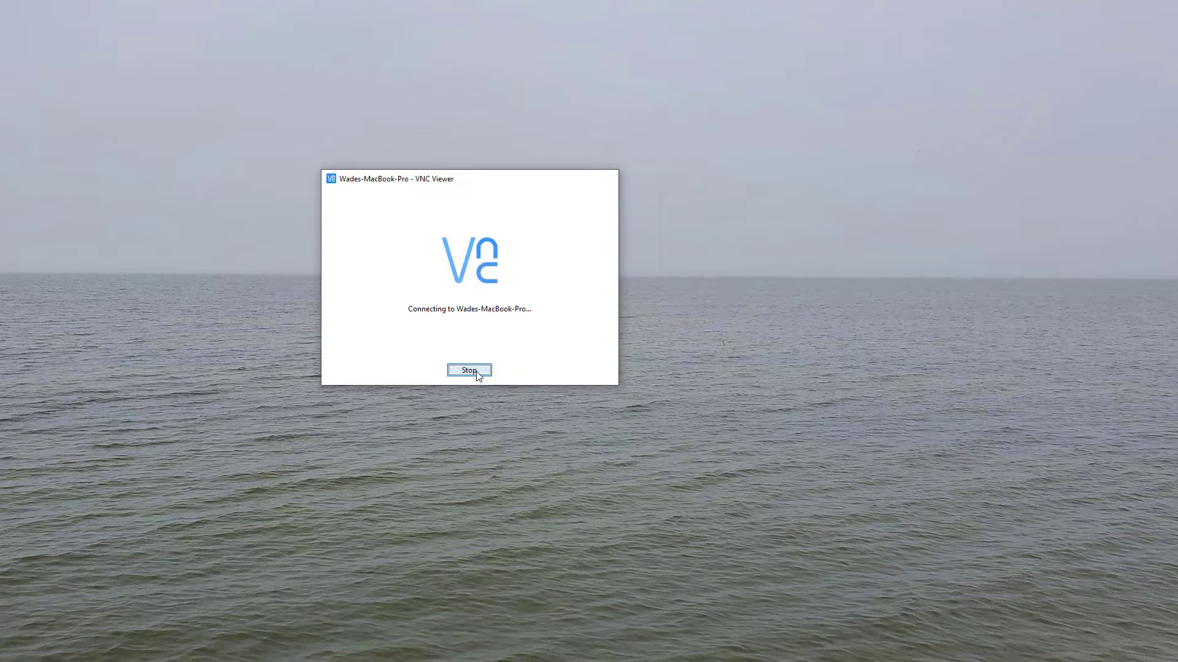
{"action": "left_click", "coordinate": [471, 370]}
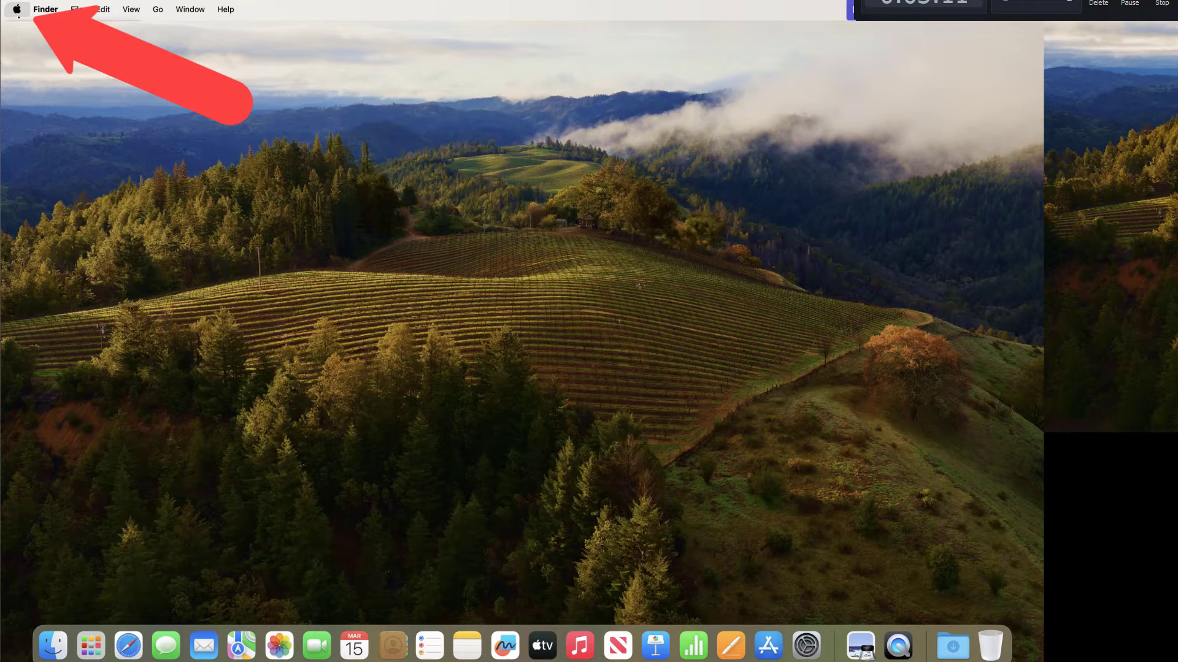
- Go to System Settings > General > Sharing to see Remote Management and Remote Login
{"action": "left_click", "coordinate": [17, 10]}
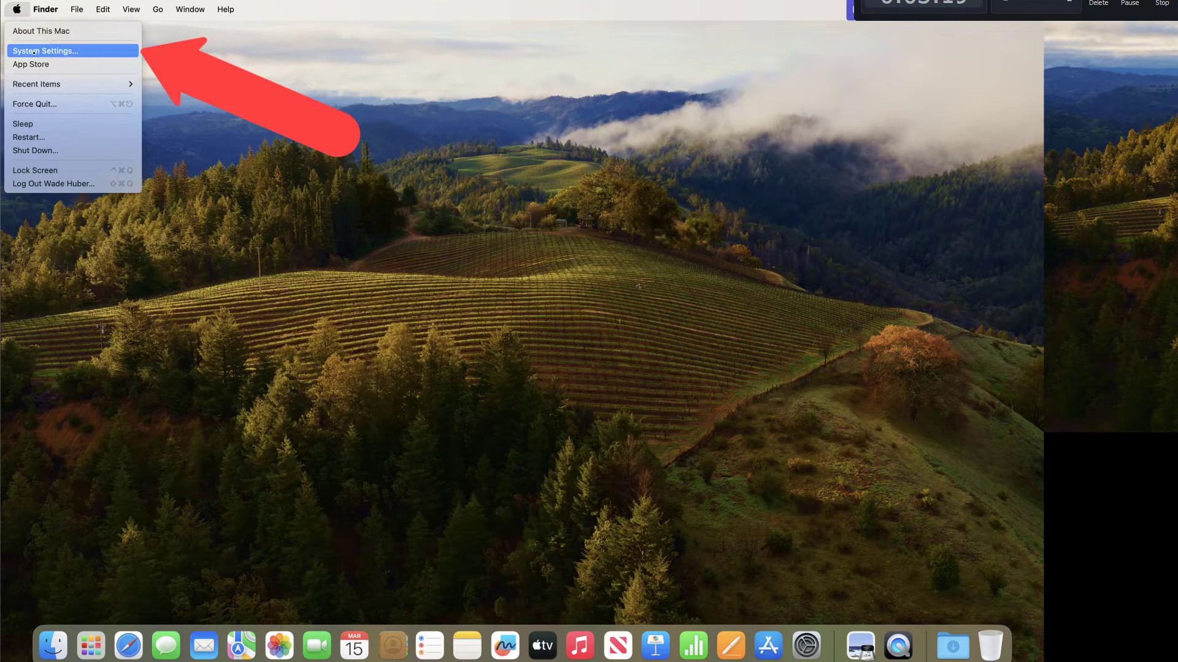
{"action": "left_click", "coordinate": [32, 51]}
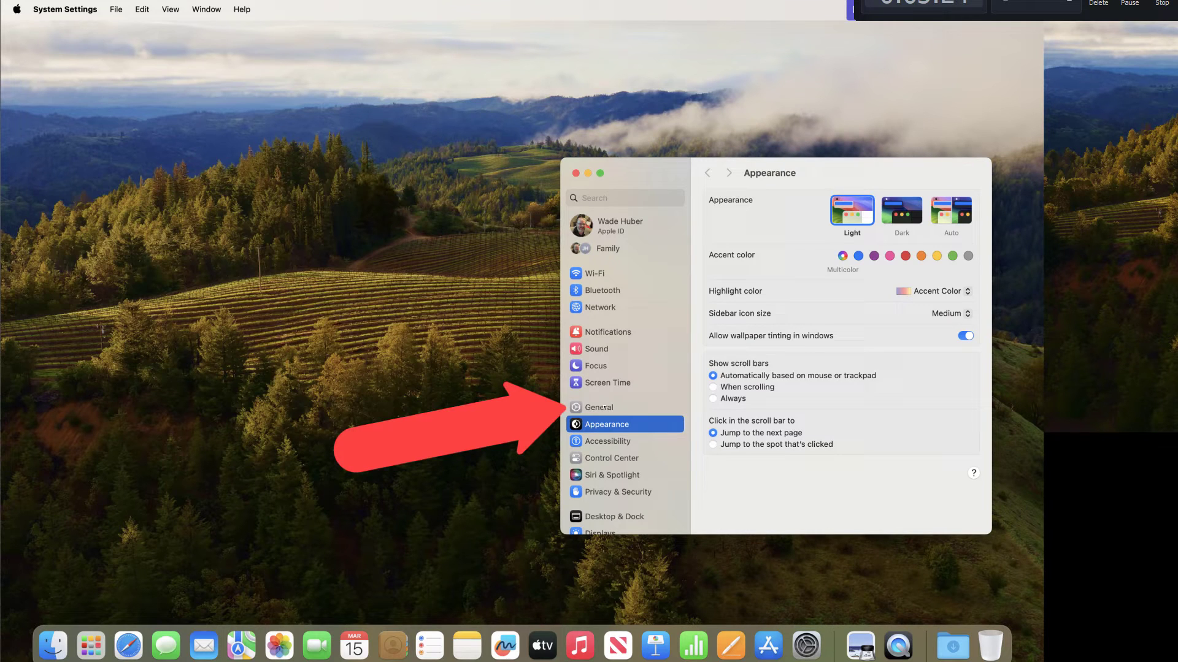
{"action": "key", "text": "Up"}
{"action": "left_click", "coordinate": [751, 426]}
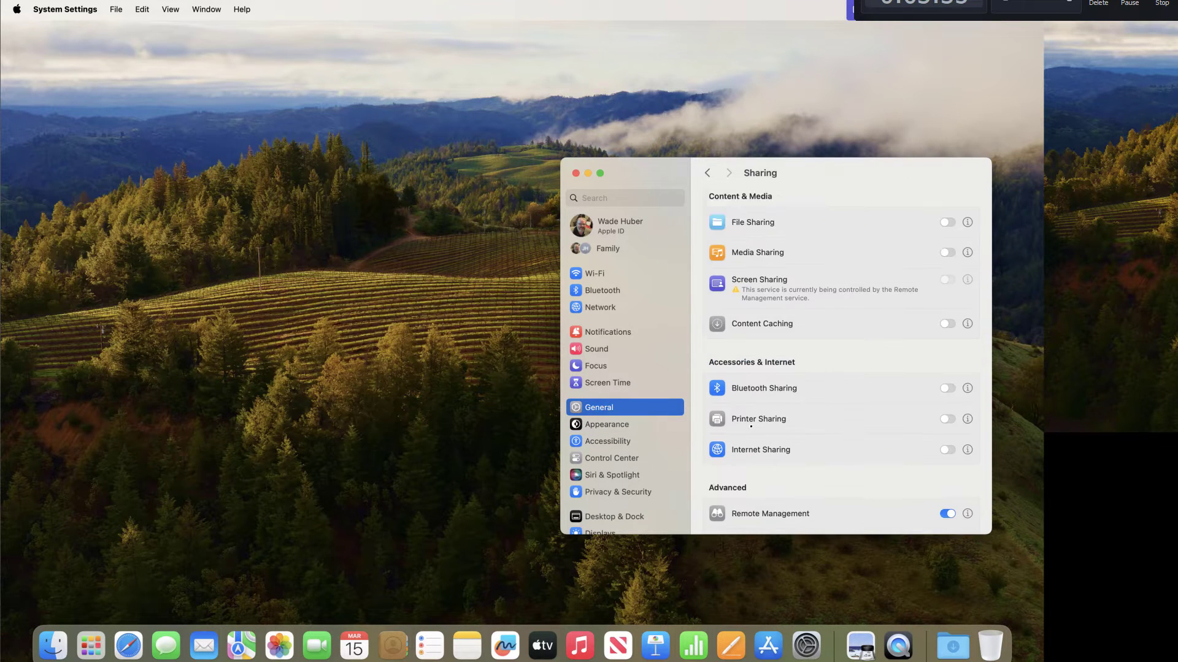
{"action": "scroll", "coordinate": [814, 408], "scroll_direction": "down", "scroll_amount": 3}
{"action": "scroll", "coordinate": [814, 408], "scroll_direction": "down", "scroll_amount": 1}
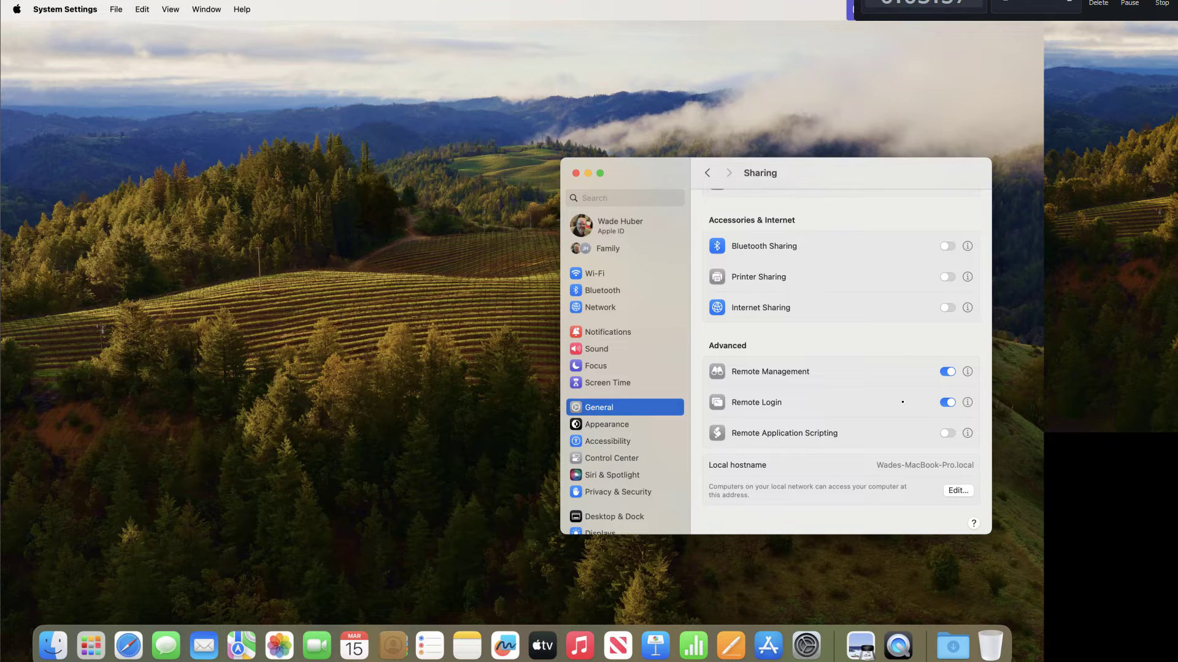
- Enable 'Always show Remote Management status in menu bar' in the Remote Management options
{"action": "left_click", "coordinate": [967, 371]}
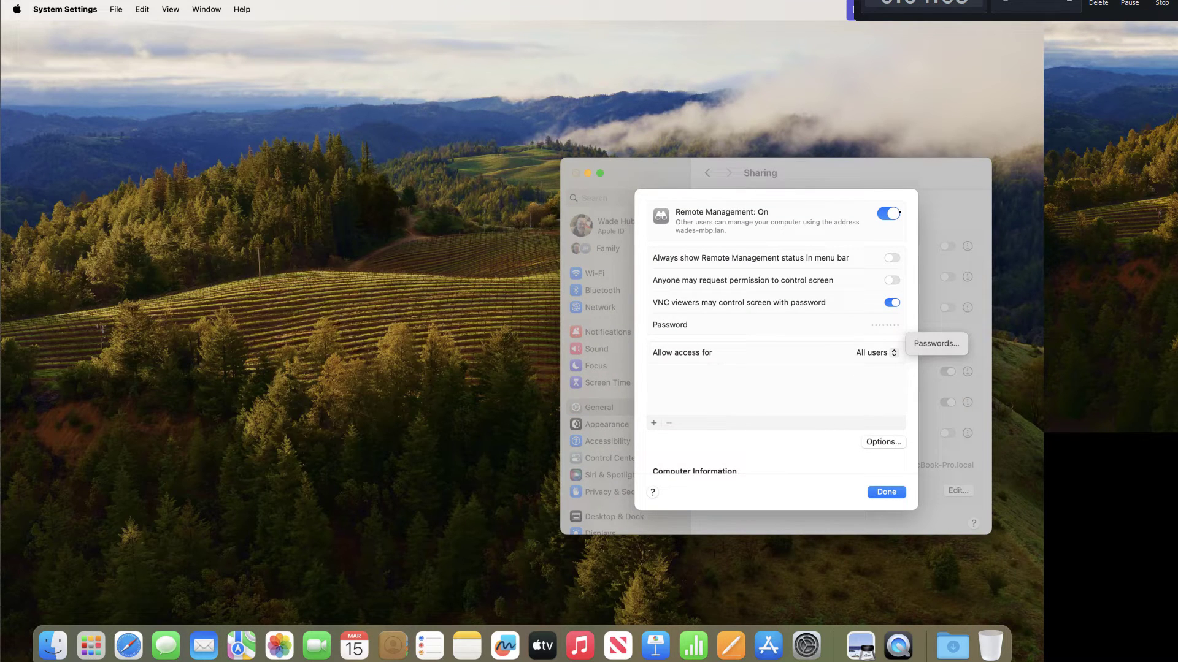
{"action": "left_click", "coordinate": [890, 259]}
- Add the Mac's user account to Remote Management access with the default access options
{"action": "left_click", "coordinate": [653, 423]}
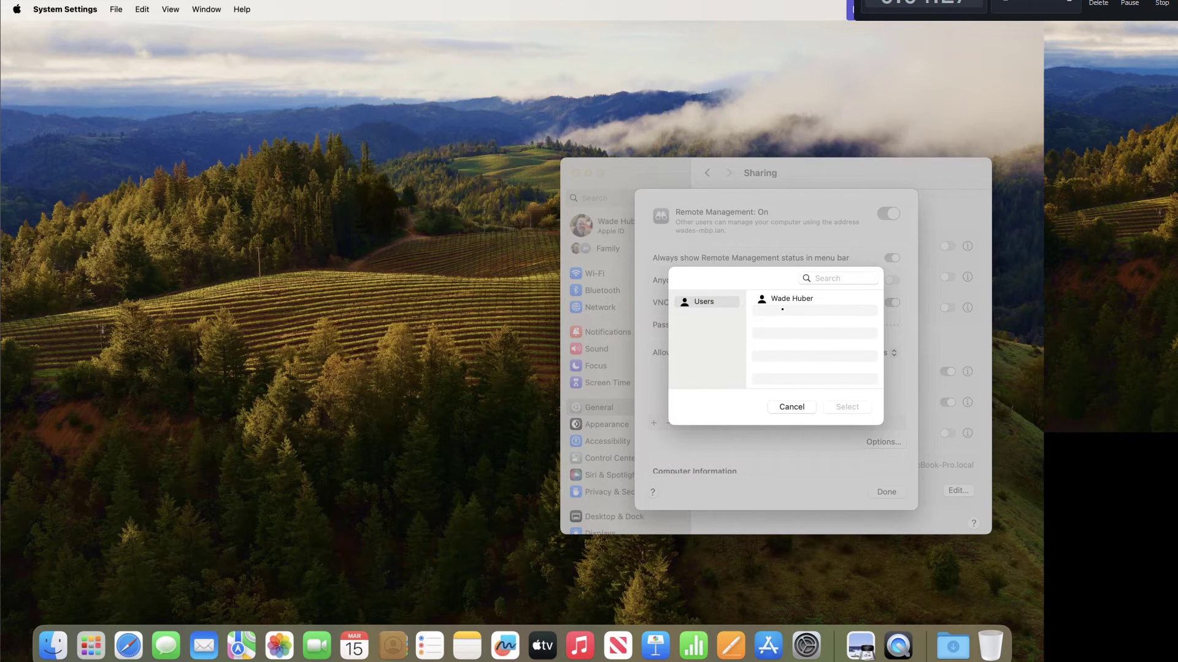
{"action": "left_click", "coordinate": [780, 299]}
{"action": "left_click", "coordinate": [847, 407]}
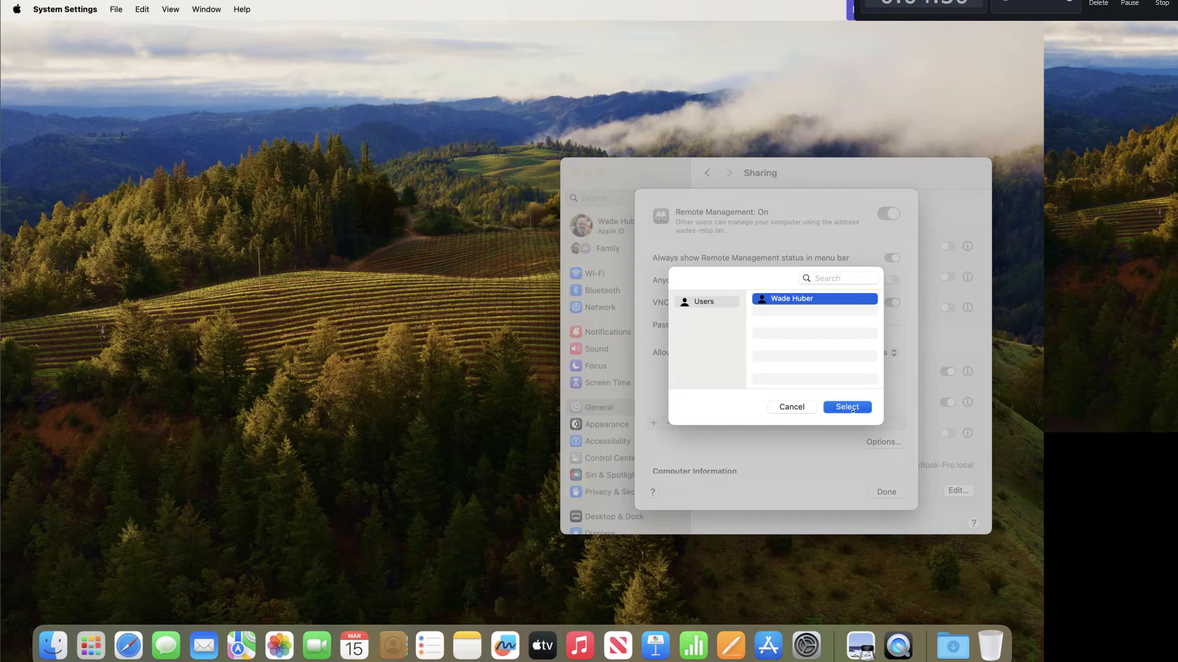
{"action": "left_click", "coordinate": [869, 470]}
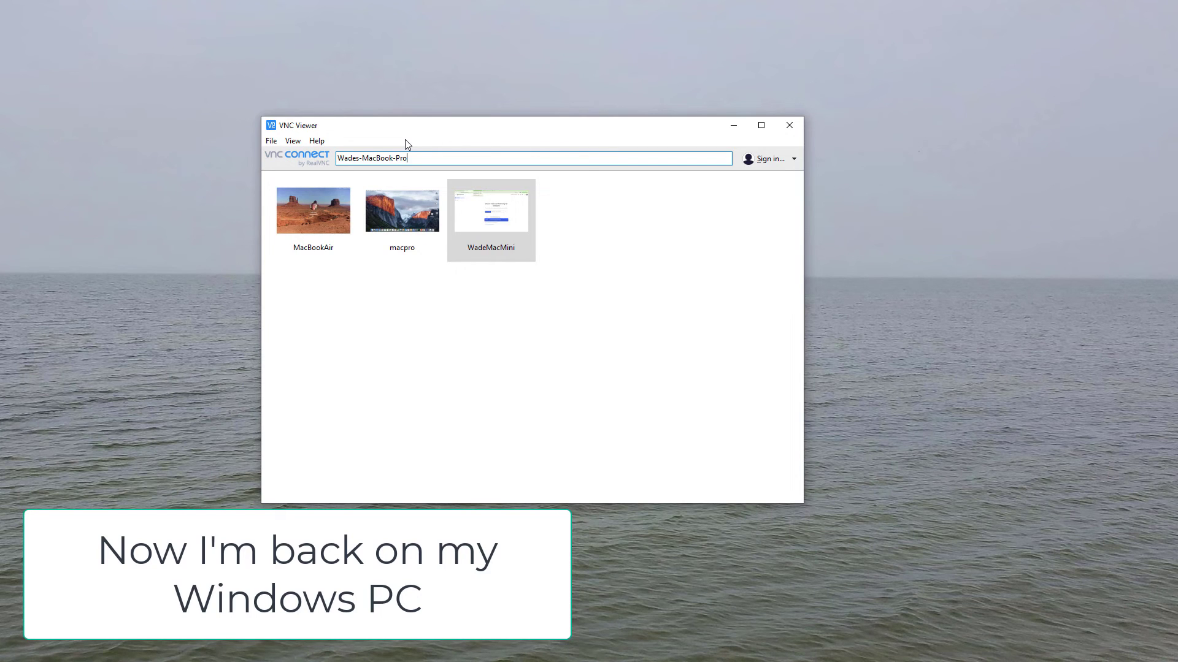
- Connect VNC Viewer to the MacBook Pro with username and password, then close remote Sharing settings
{"action": "key", "text": "Return"}
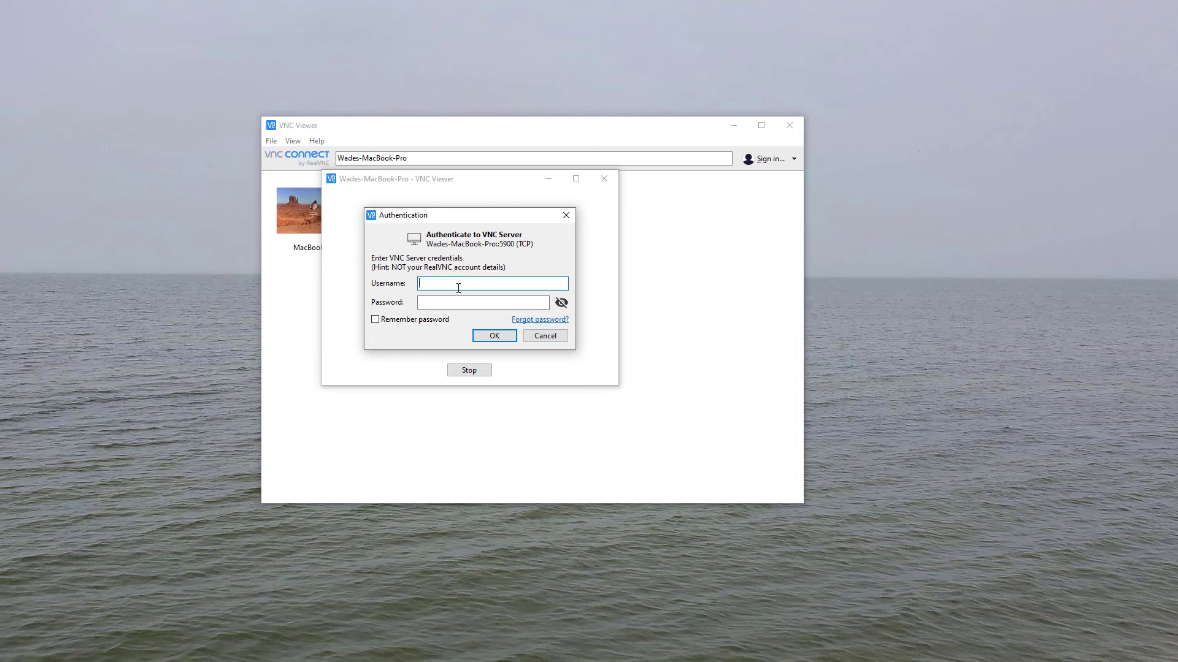
{"action": "key", "text": "Tab"}
{"action": "type", "text": "•••••••••"}
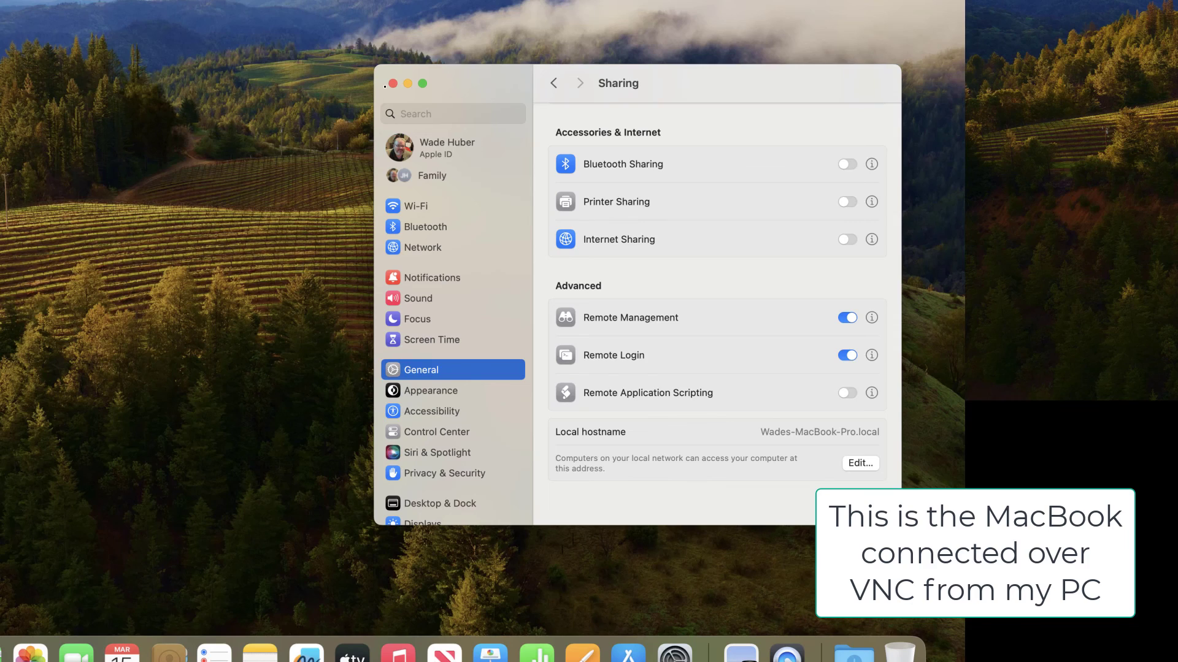
{"action": "left_click", "coordinate": [394, 83]}
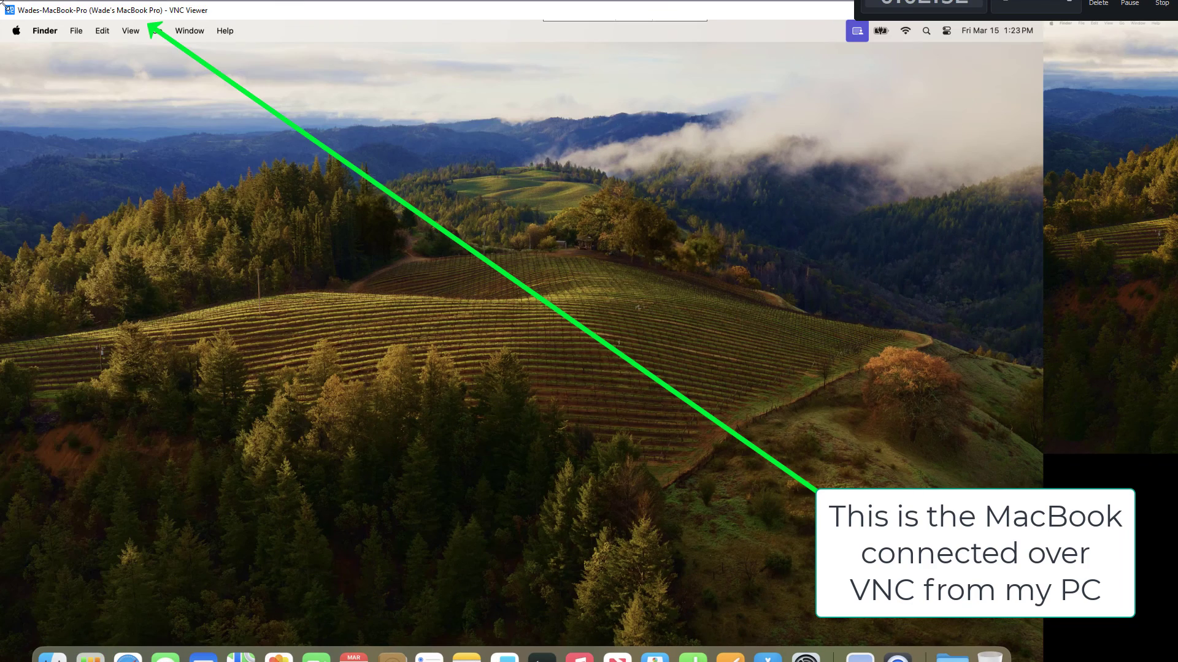